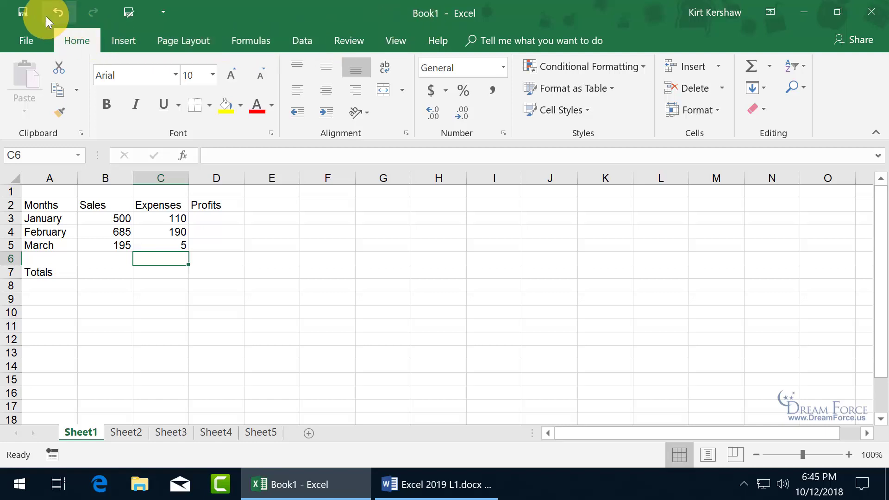
- Save the workbook as 'My Spiffy Sales.xlsx' in Desktop > Exercises, replacing the Book1 name
click(26, 10)
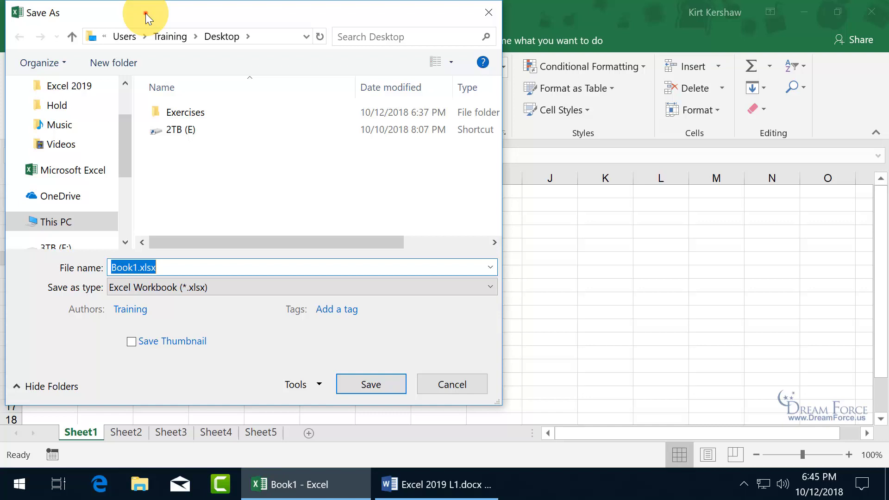
drag(146, 13, 250, 44)
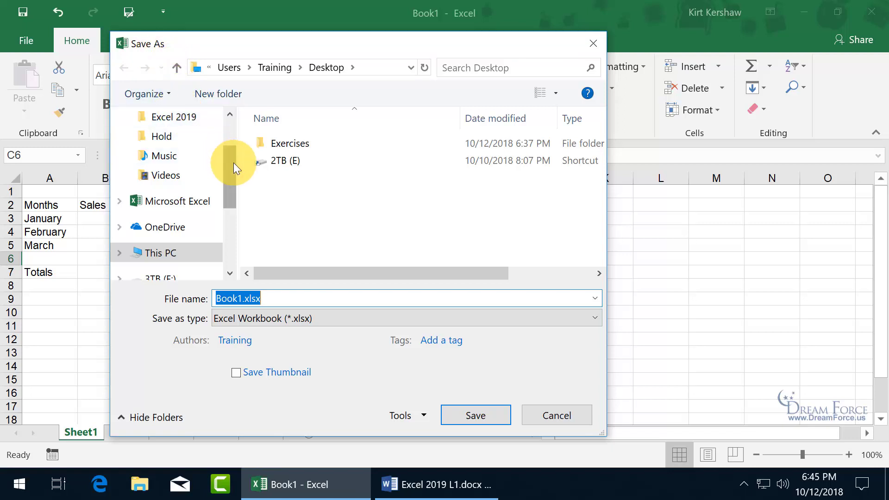
drag(233, 163, 121, 176)
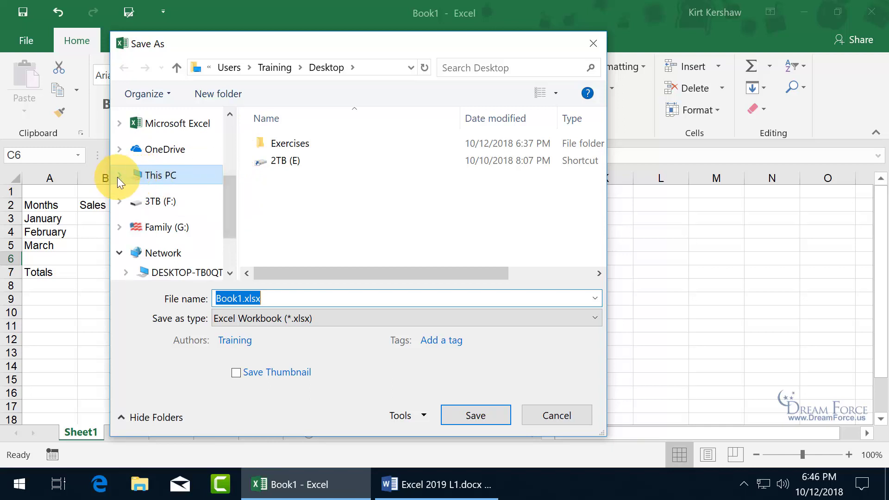
click(119, 177)
click(175, 138)
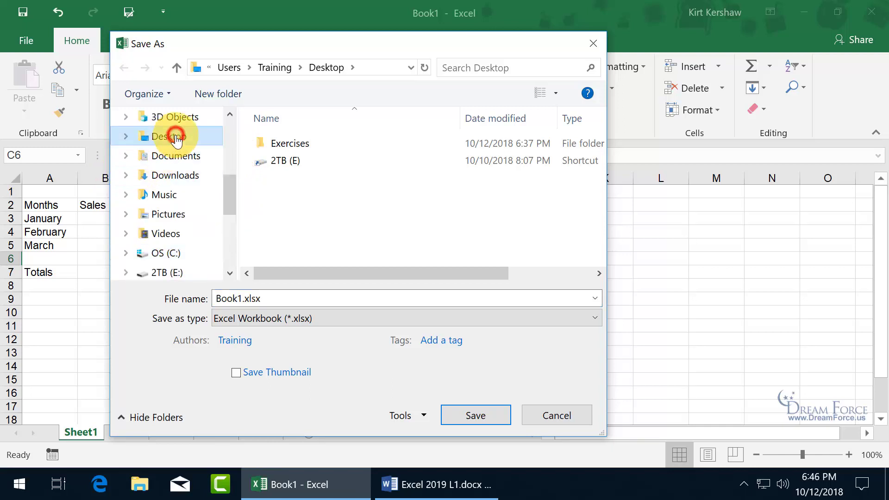
double_click(307, 142)
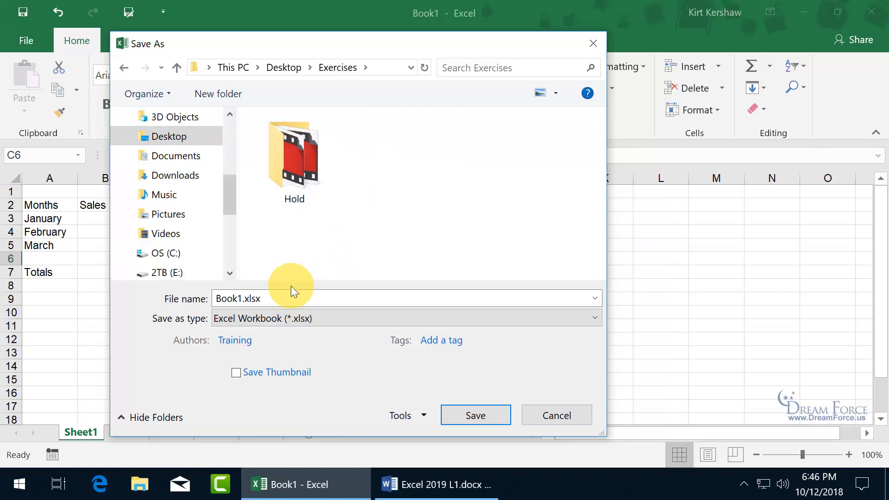
click(265, 300)
double_click(267, 300)
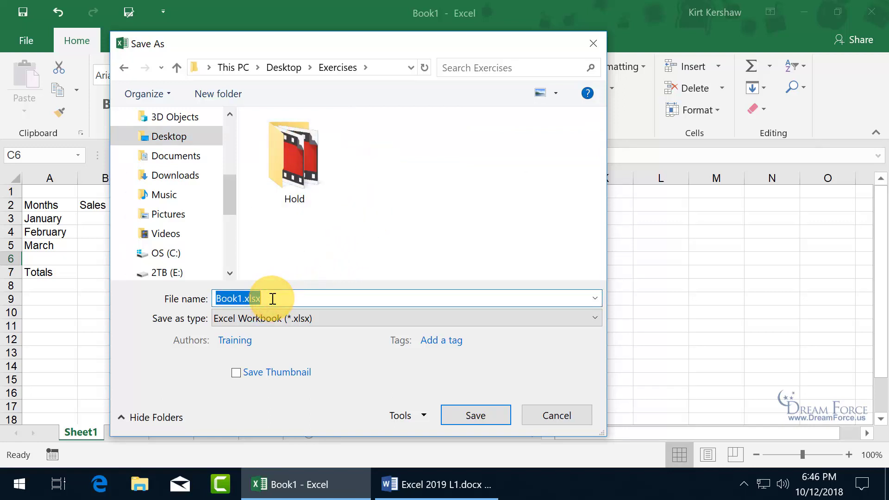
text(My Spiffy Sales)
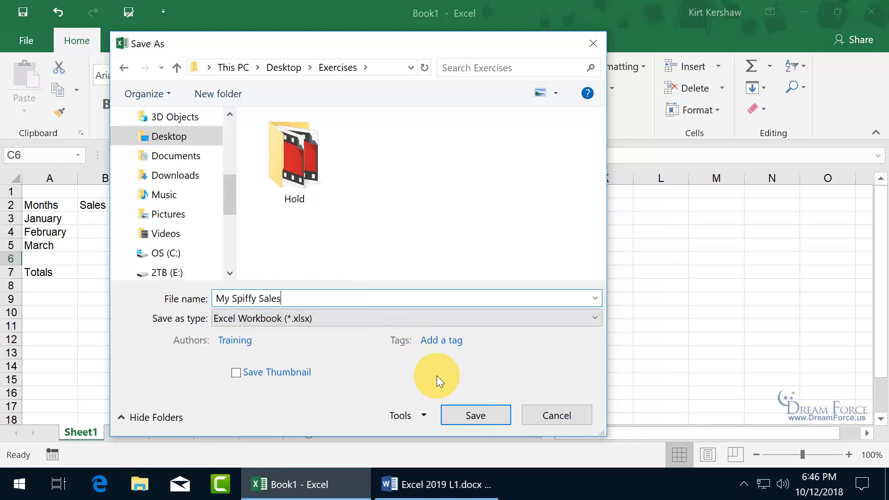
click(470, 409)
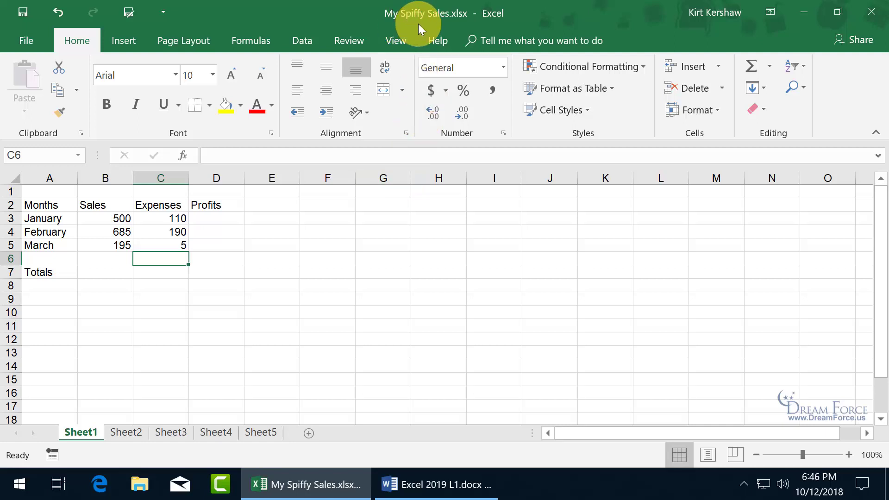
- Change March's expenses in C5 to 4 and save the workbook
click(182, 244)
text(4)
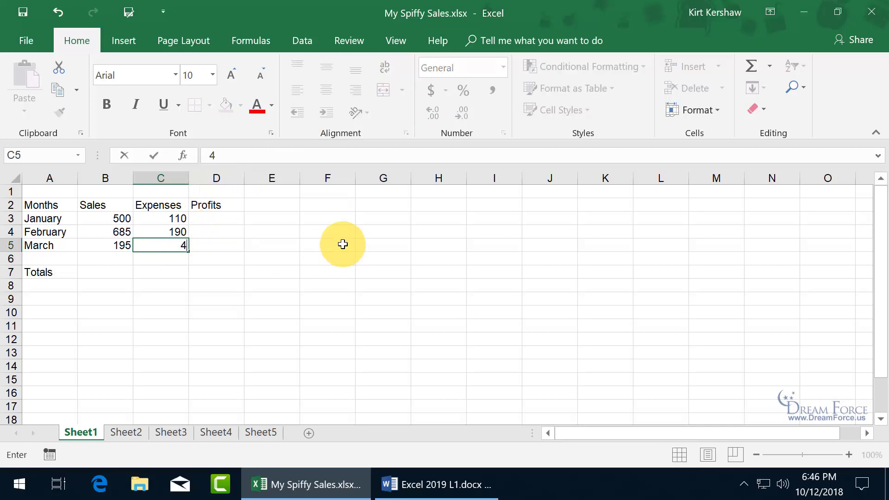
key(Return)
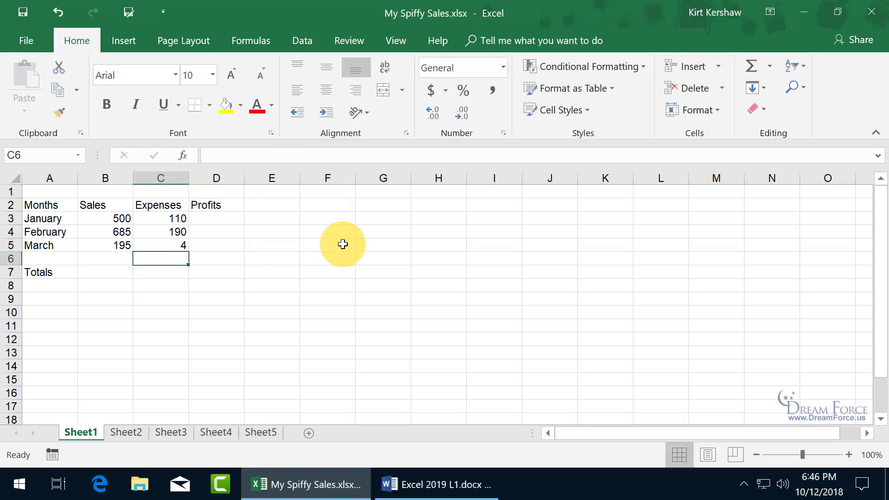
click(21, 16)
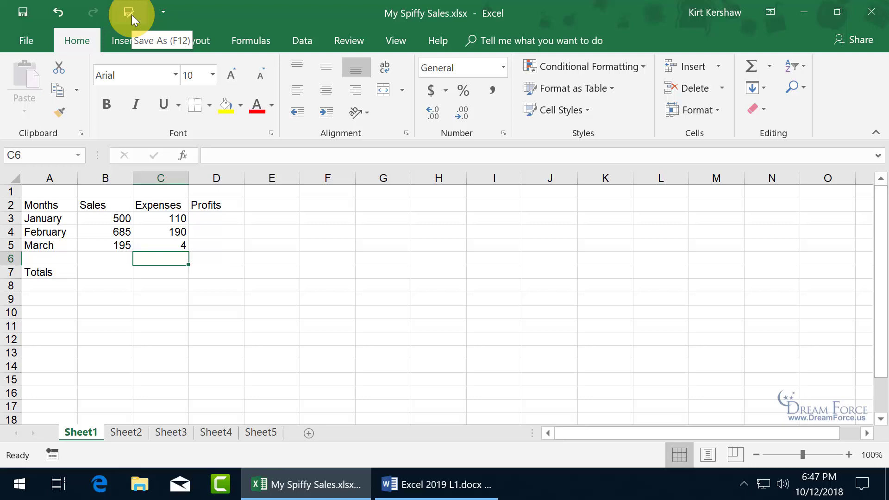
- Decline overwriting My Spiffy Sales and save a second file named 'My Spiffy Sales Copy'
click(129, 12)
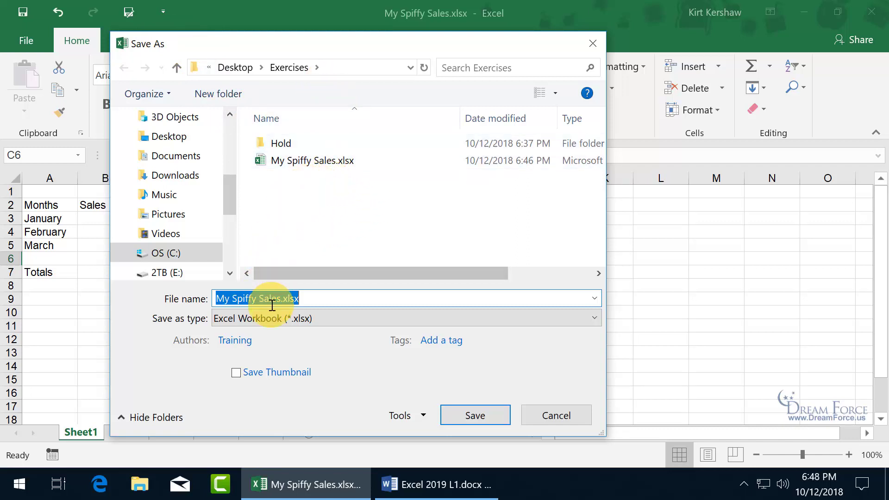
click(457, 412)
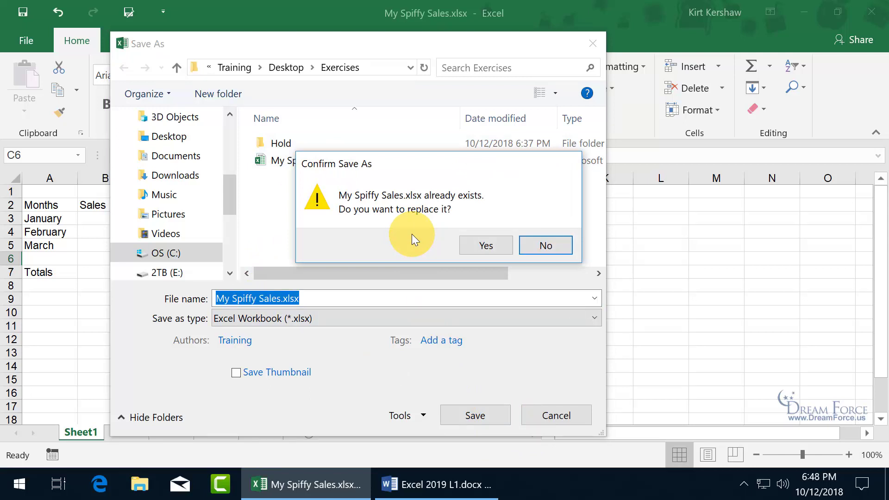
click(531, 241)
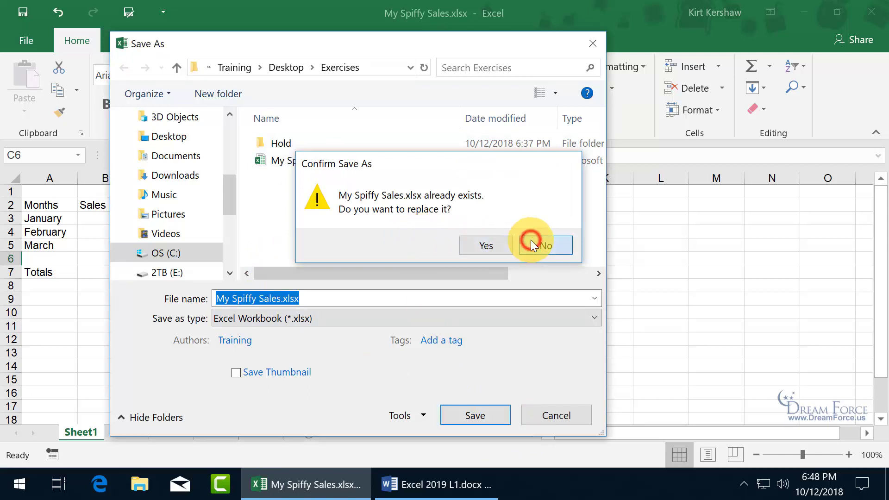
click(281, 299)
text(Cop)
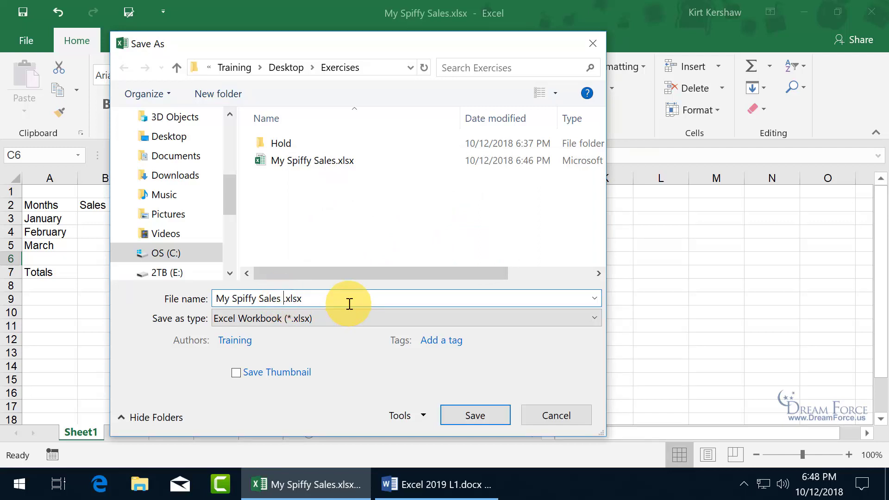
text(y)
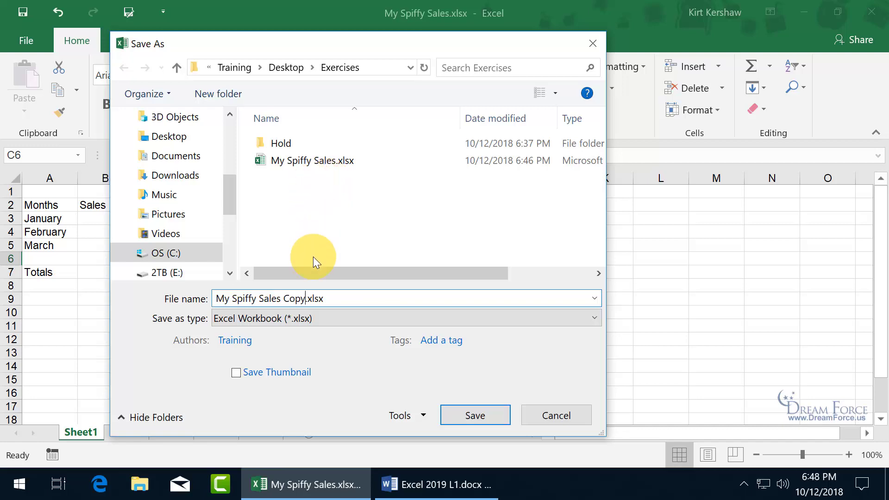
click(465, 412)
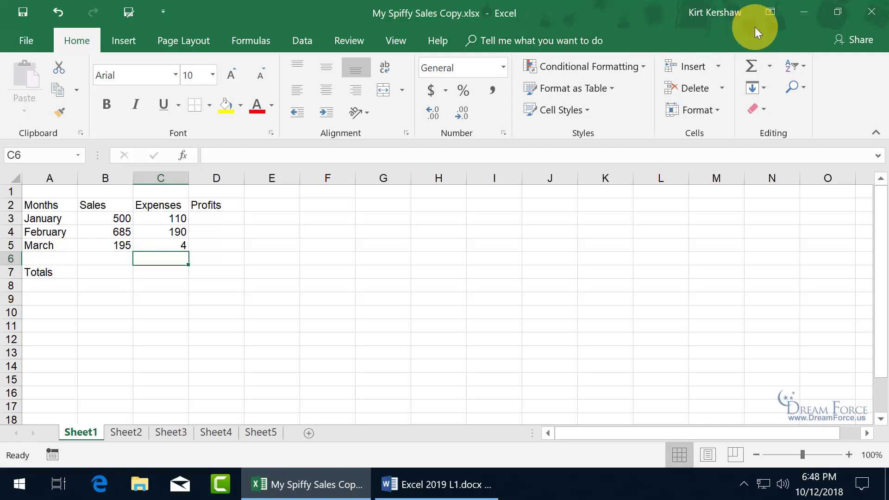
- Close the workbook window and reopen My Spiffy Sales.xlsx from the Desktop's Exercises folder
click(870, 12)
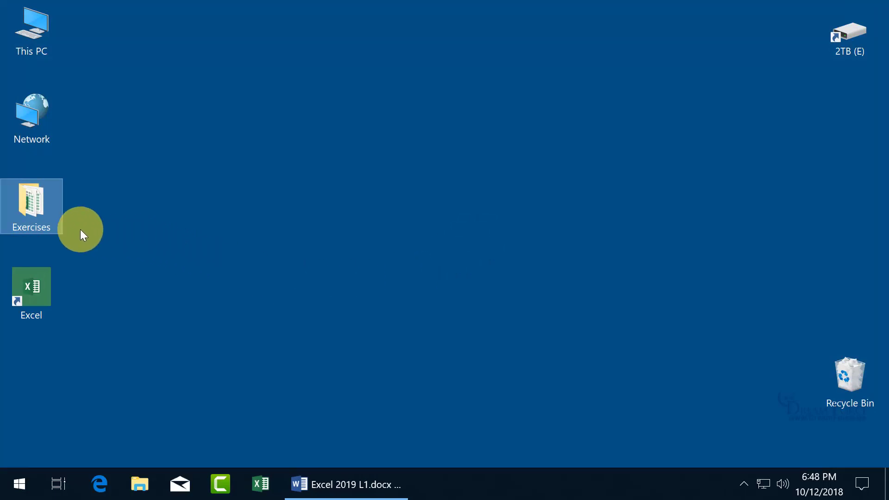
double_click(26, 201)
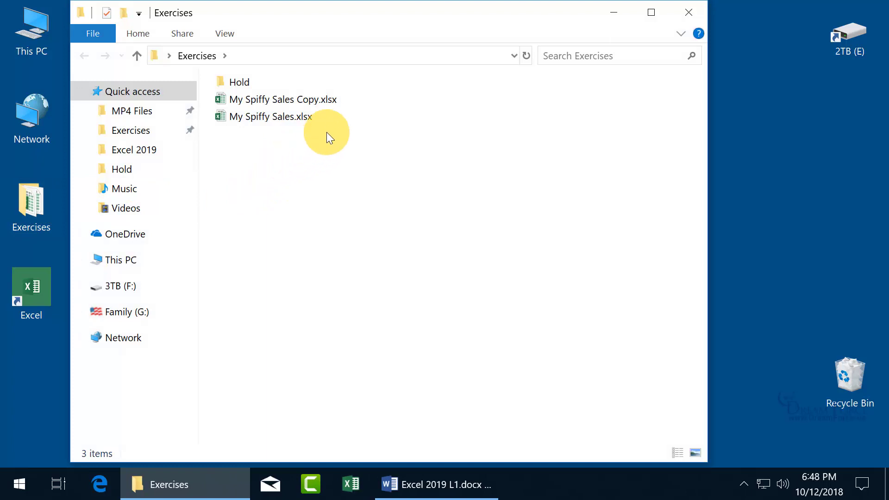
double_click(282, 115)
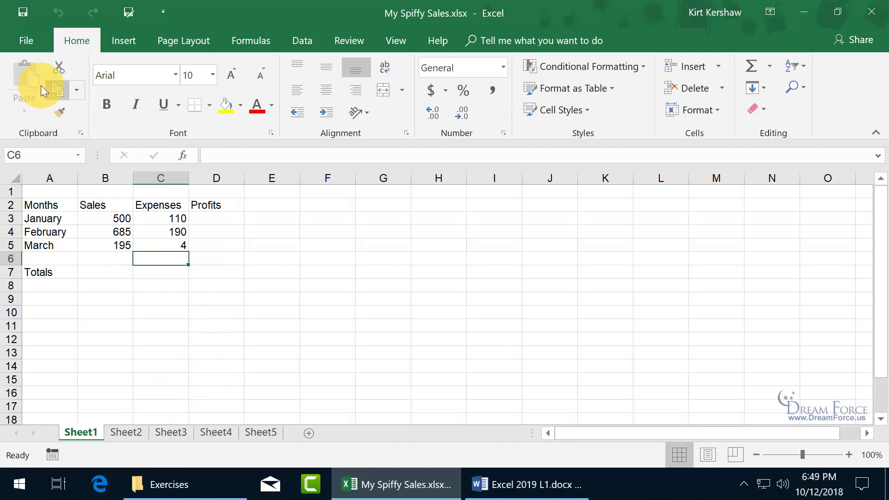
- Close My Spiffy Sales.xlsx via File > Close, leaving Excel open and empty
click(25, 41)
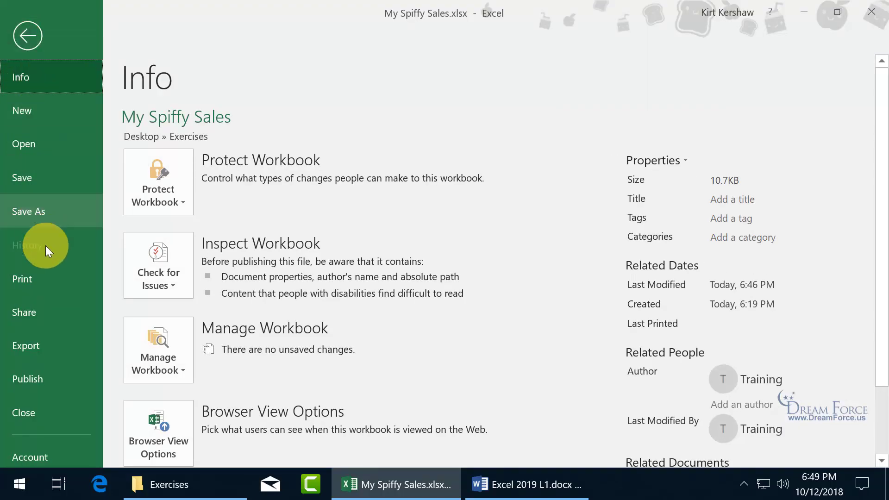
click(54, 413)
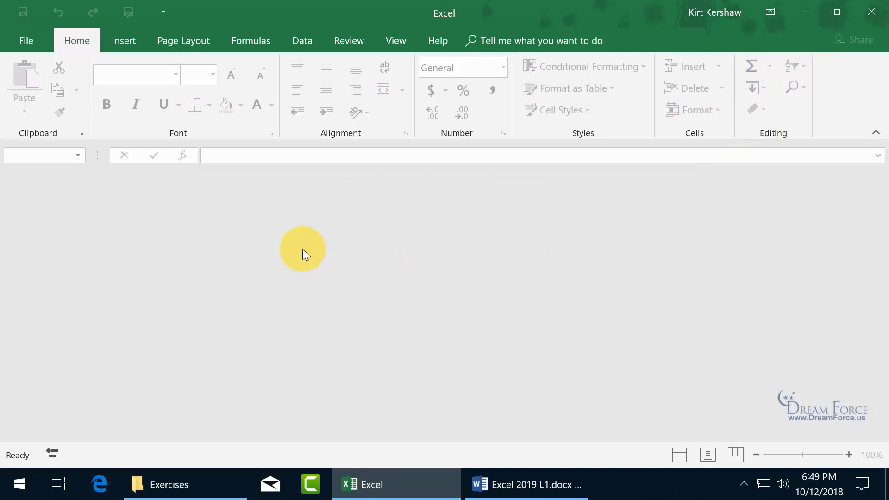
mouse_move(388, 487)
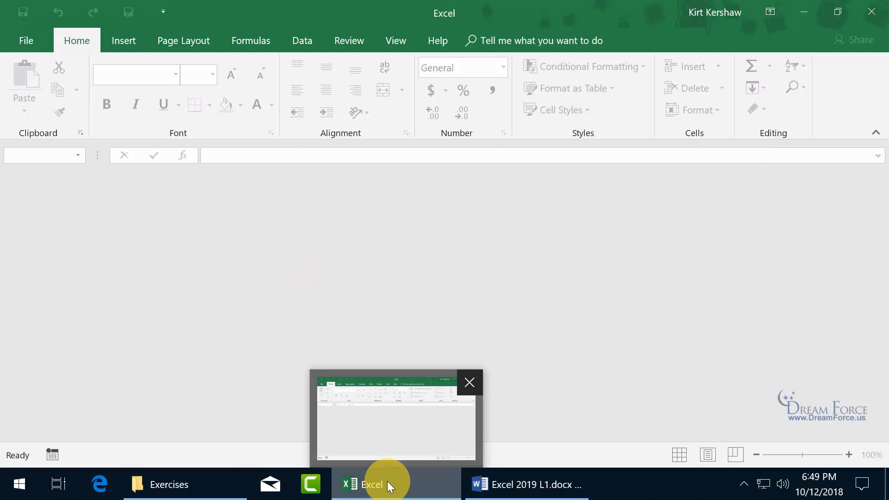
click(389, 487)
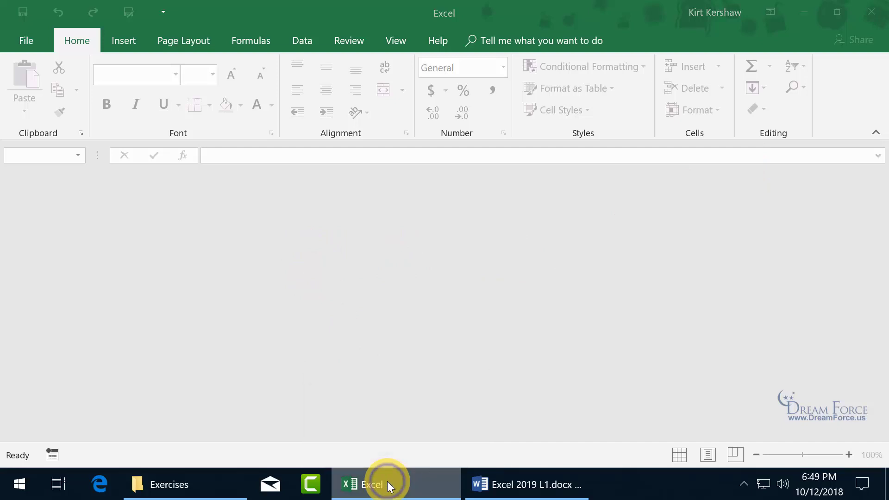
right_click(388, 487)
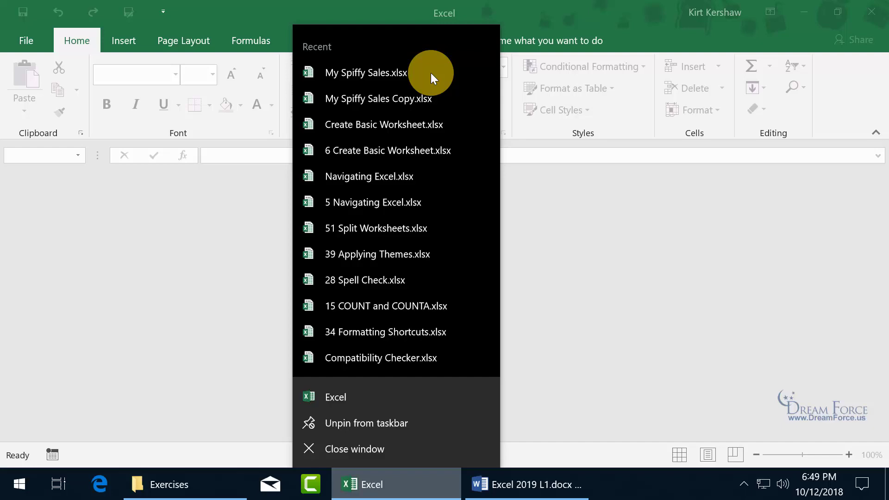
click(255, 219)
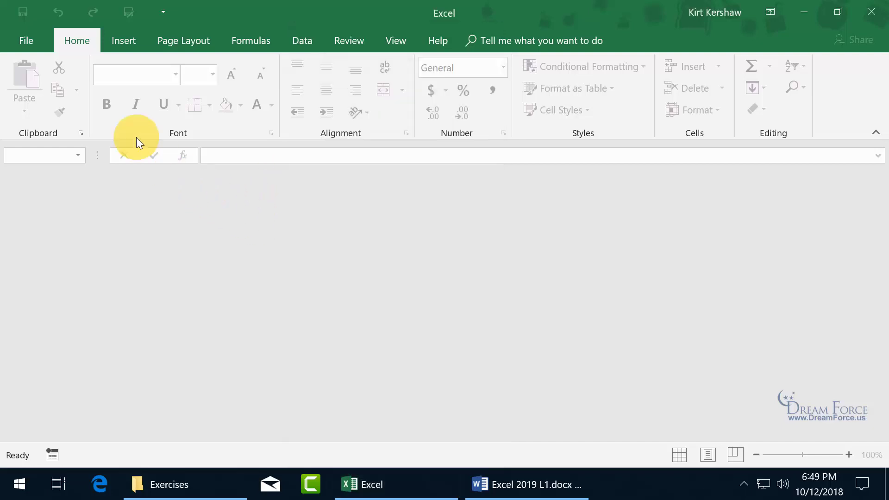
- Pin My Spiffy Sales Copy.xlsx in the recent workbooks list, then open it
click(28, 40)
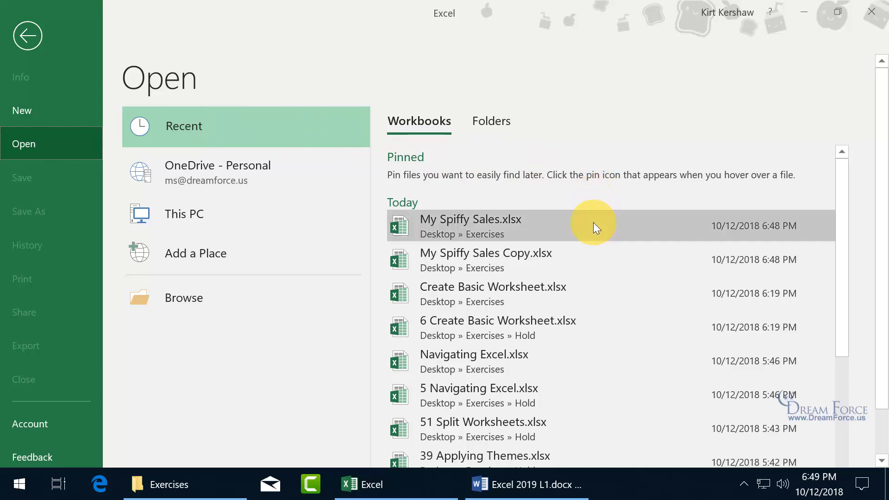
mouse_move(594, 257)
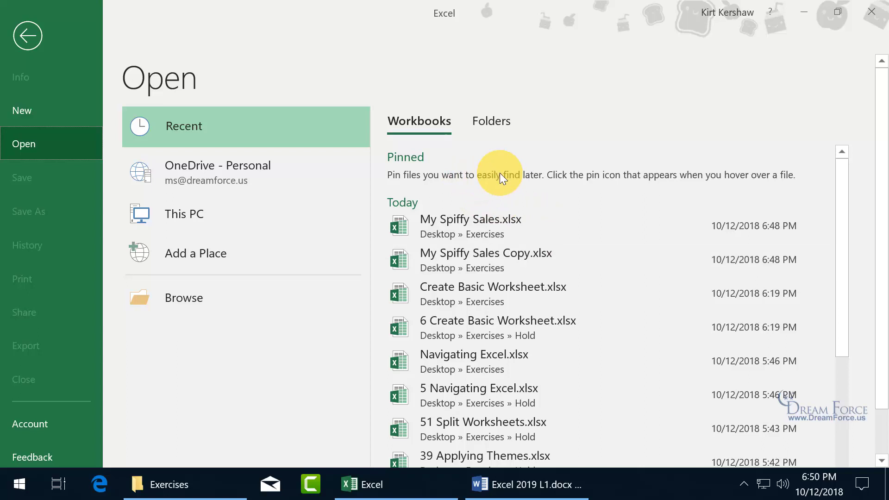
mouse_move(568, 219)
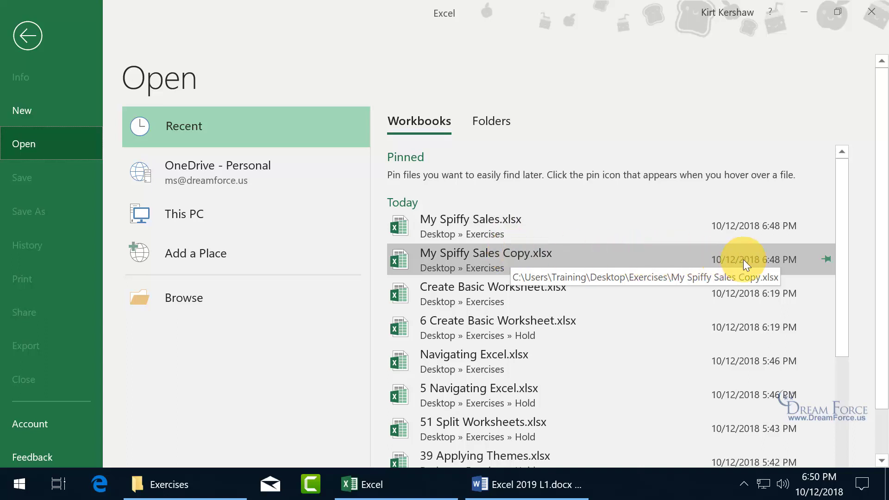
click(827, 259)
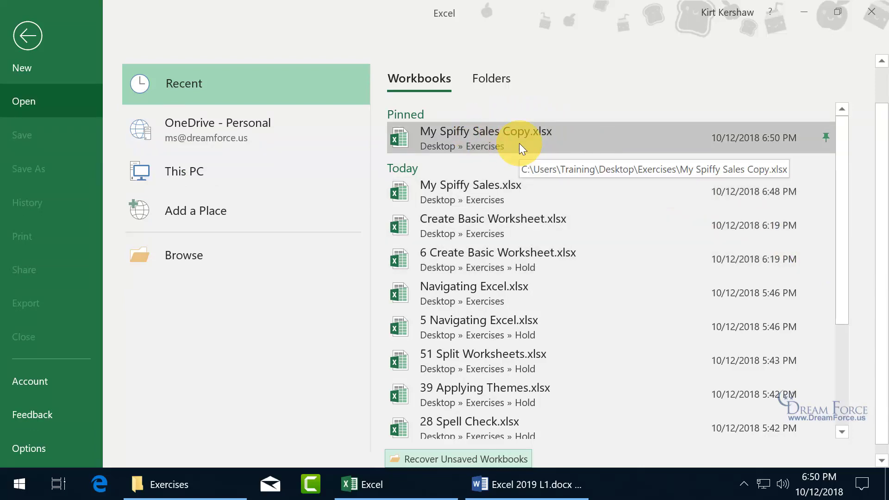
click(490, 133)
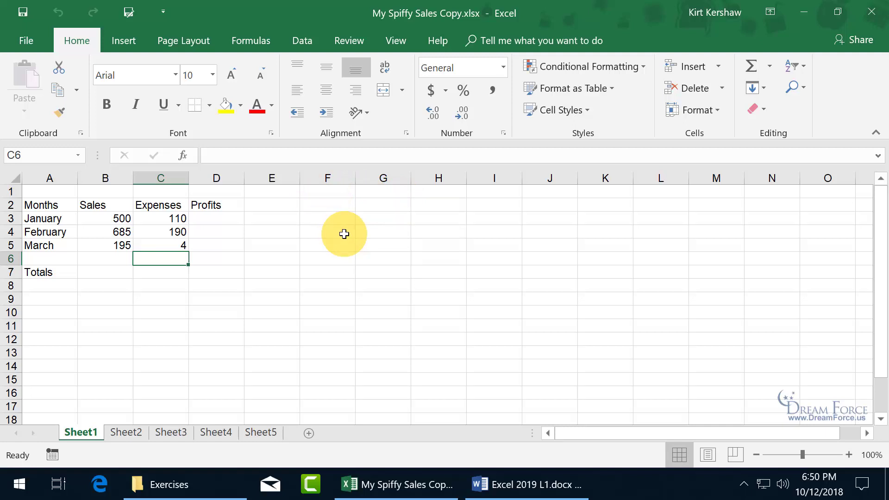
- Close the copy with Ctrl+W and unpin My Spiffy Sales Copy.xlsx from recent workbooks
key(ctrl+w)
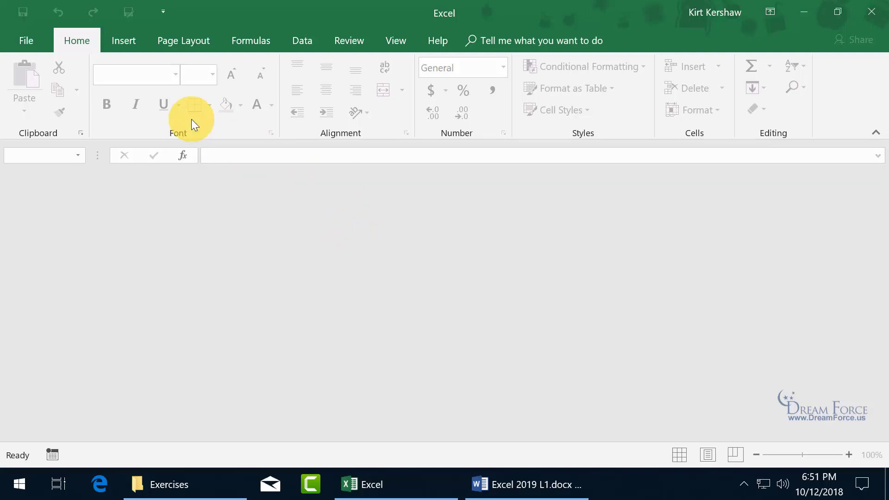
click(31, 39)
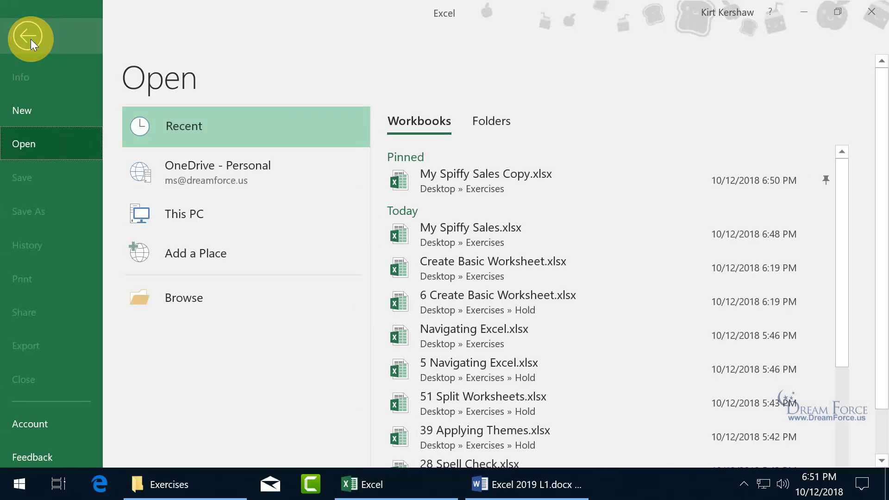
click(825, 179)
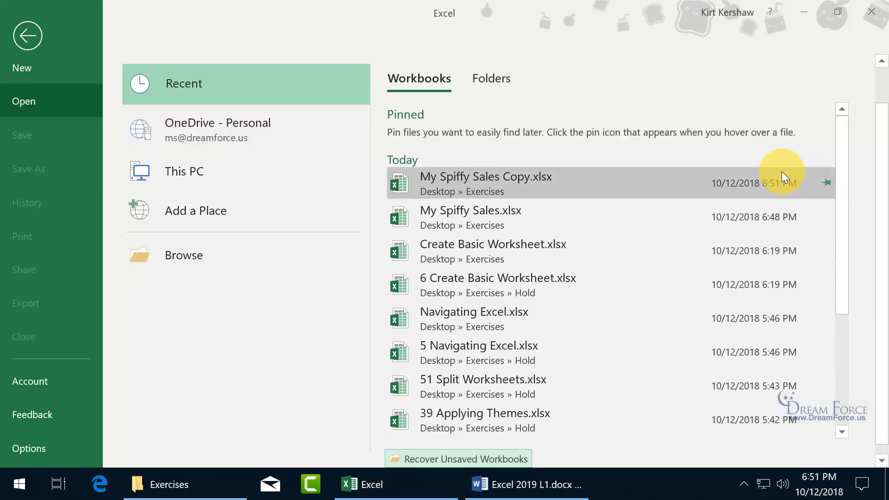
- Browse into the Exercises folder and open My Spiffy Sales.xlsx from the Open dialog
click(184, 254)
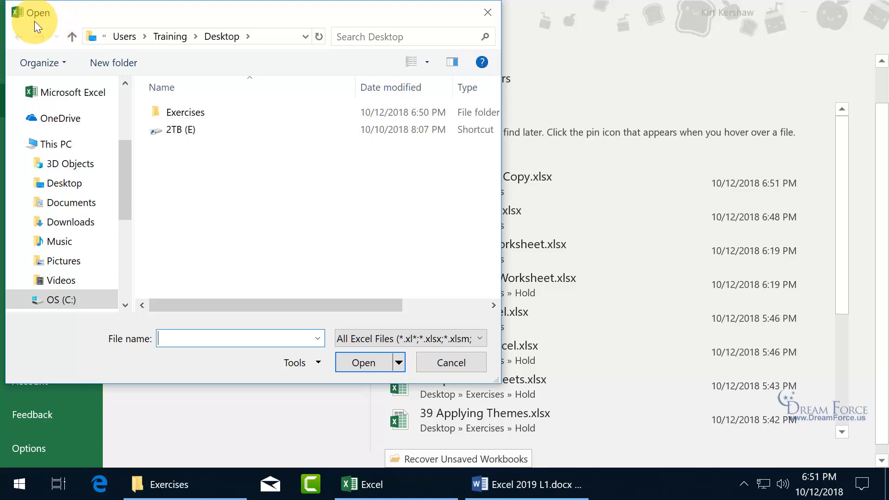
double_click(190, 113)
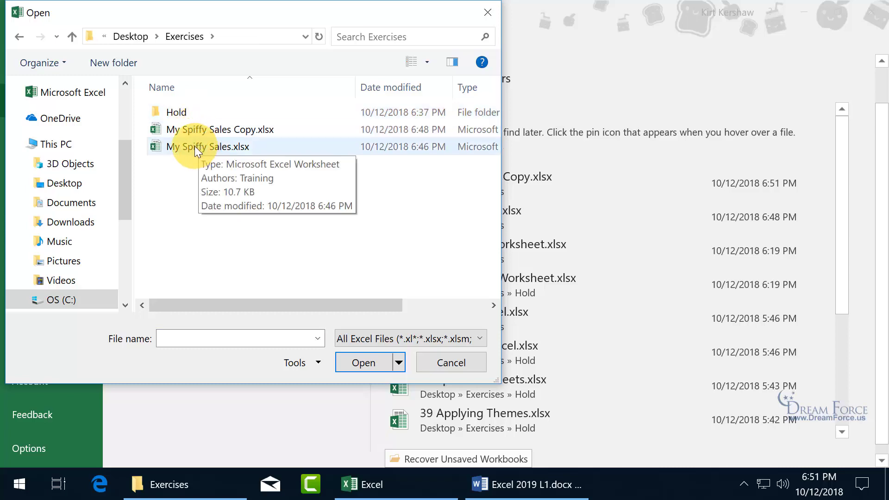
double_click(194, 146)
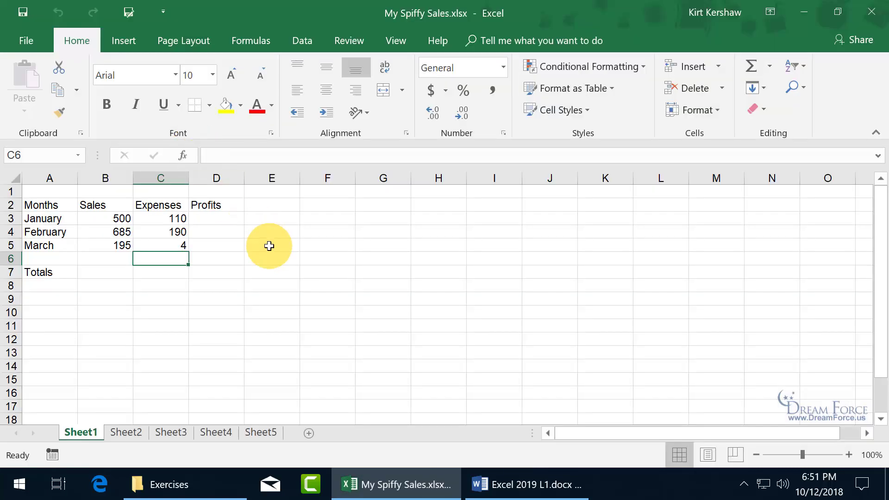